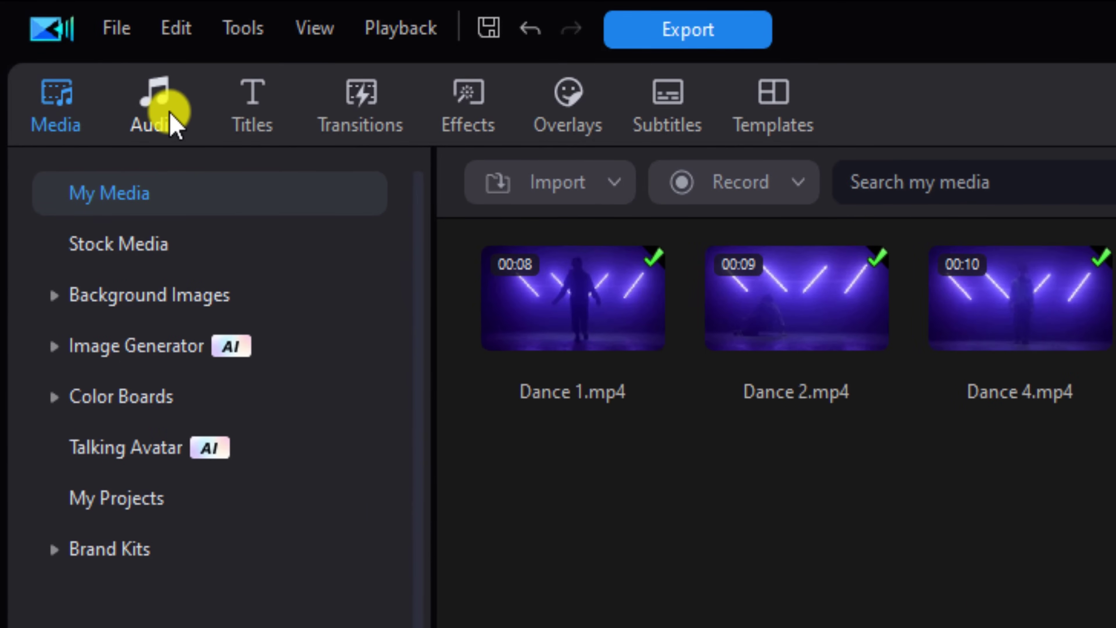
- Open Music Generator (AI) from the Audio library sidebar
click(173, 124)
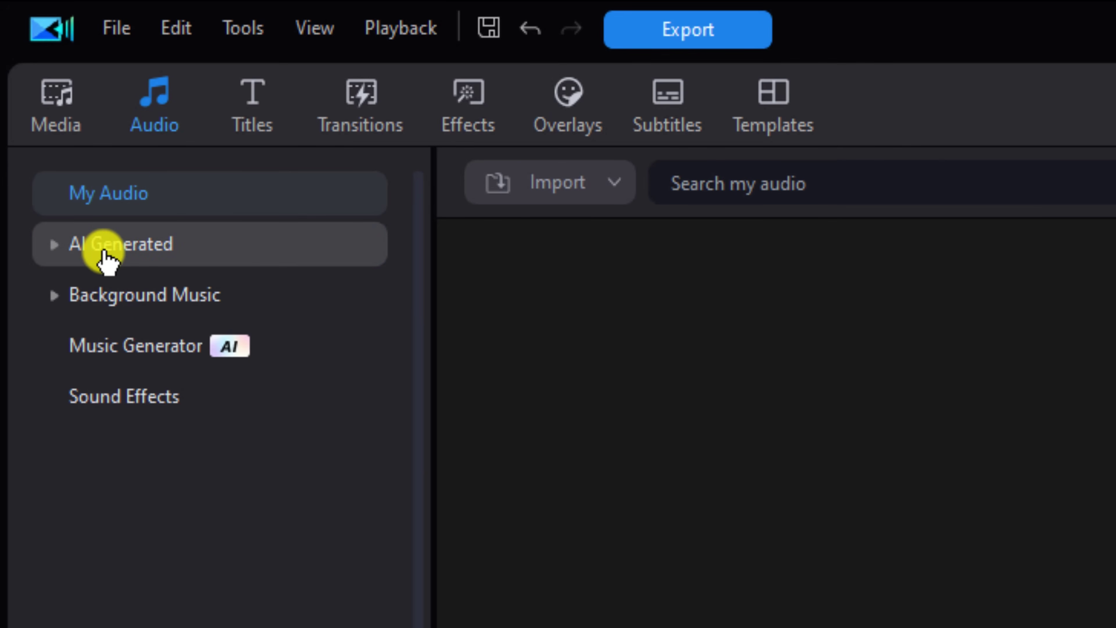
click(281, 356)
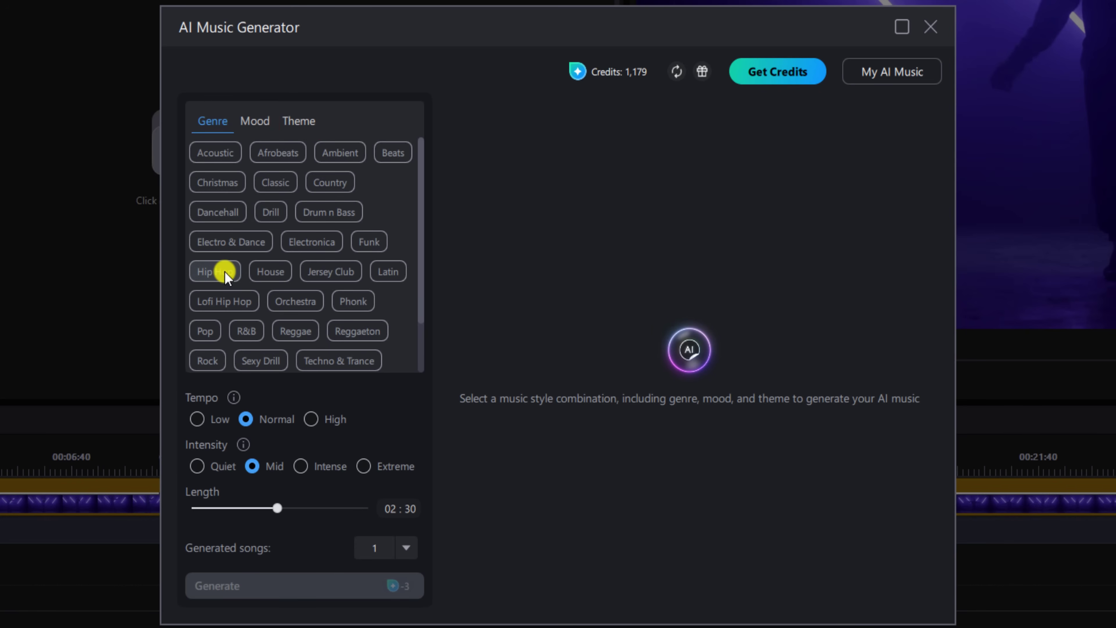
- Pick Hip Hop as the genre, Epic as the mood and Cinematic as the theme
click(215, 272)
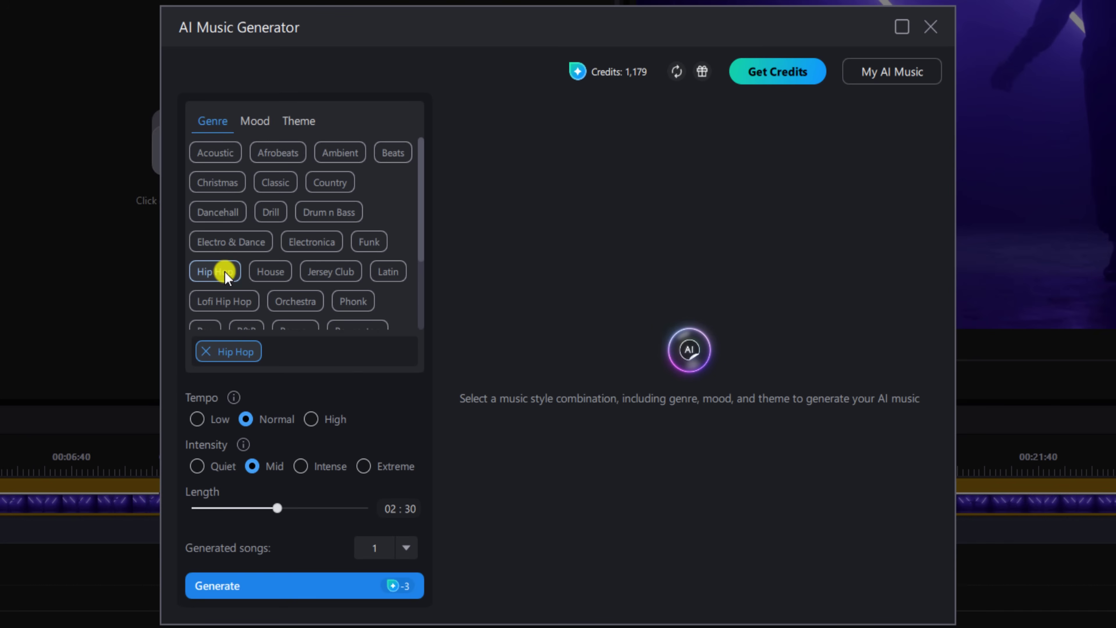
click(257, 120)
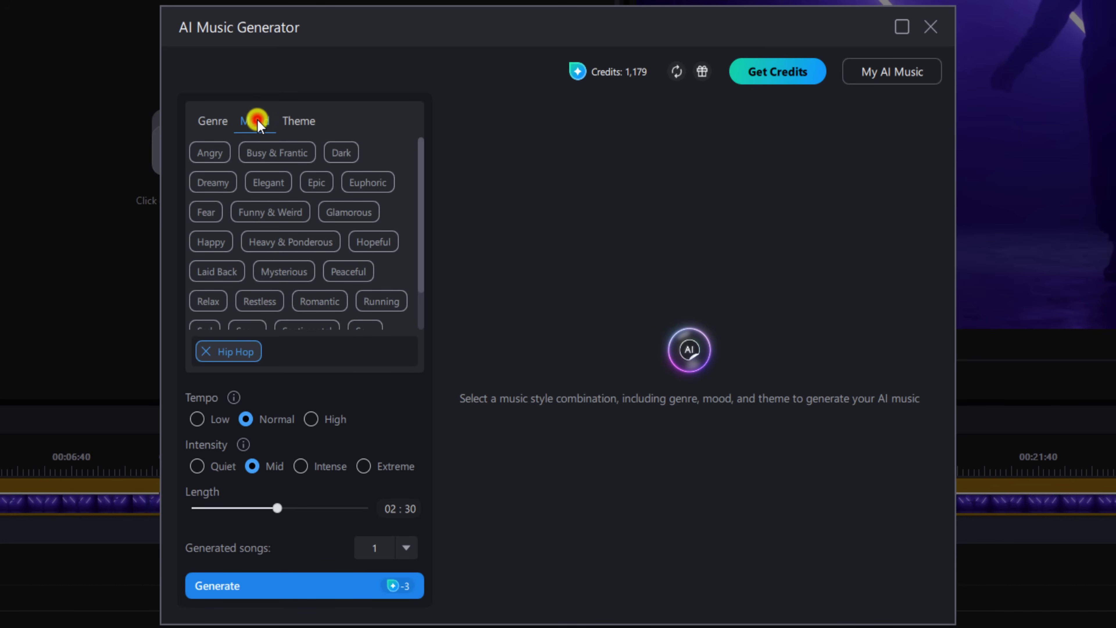
click(316, 184)
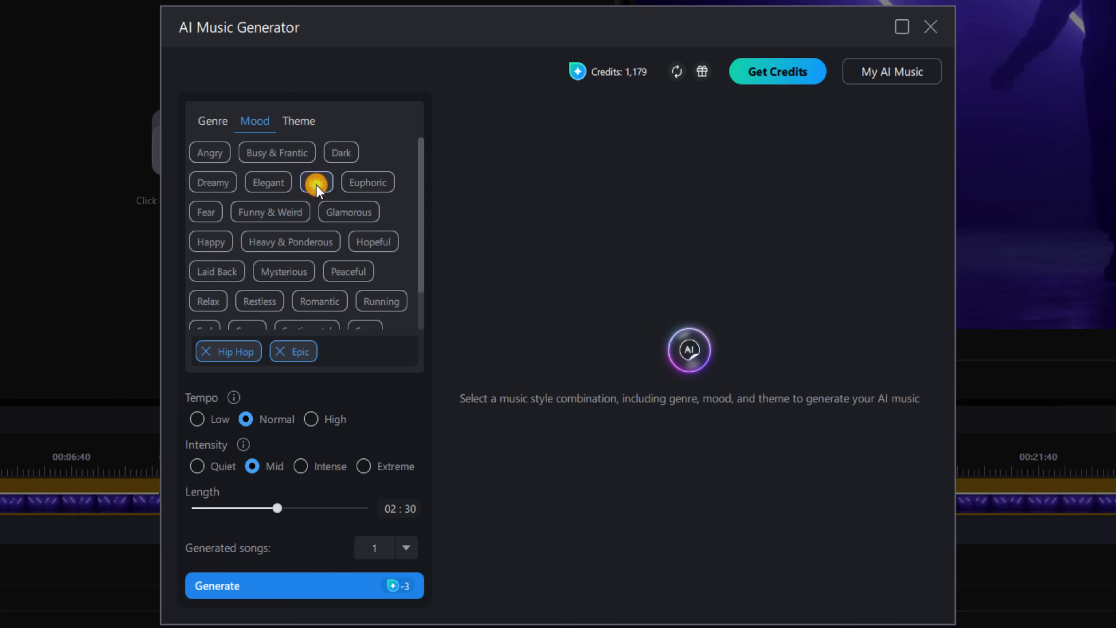
click(304, 125)
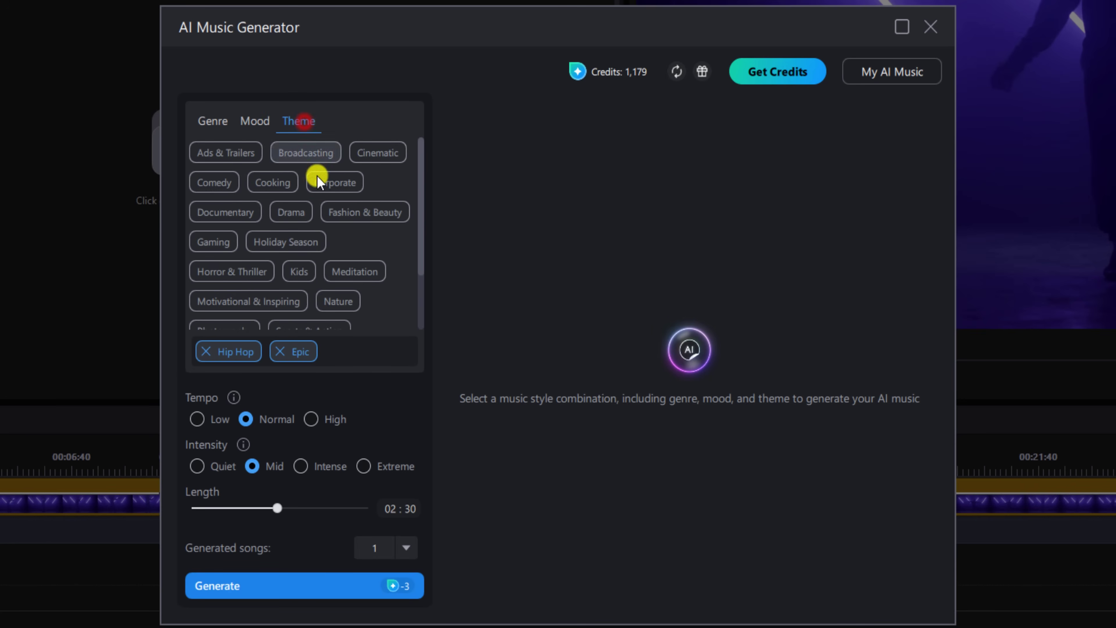
click(376, 159)
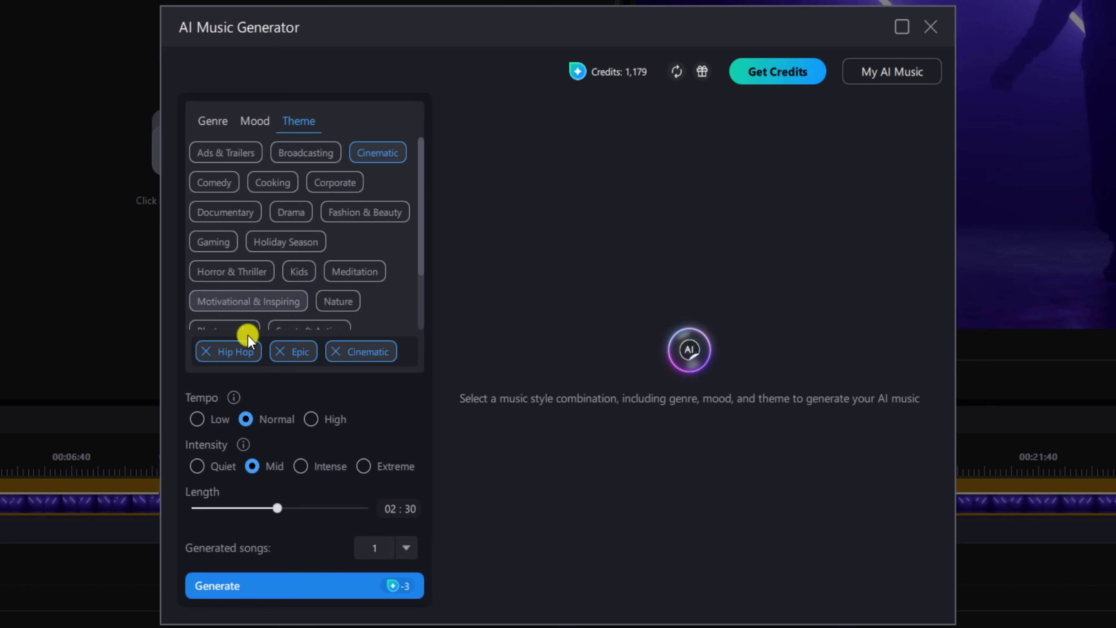
- Review the tempo and intensity notes, set intensity to Intense and length to 00:29
click(235, 397)
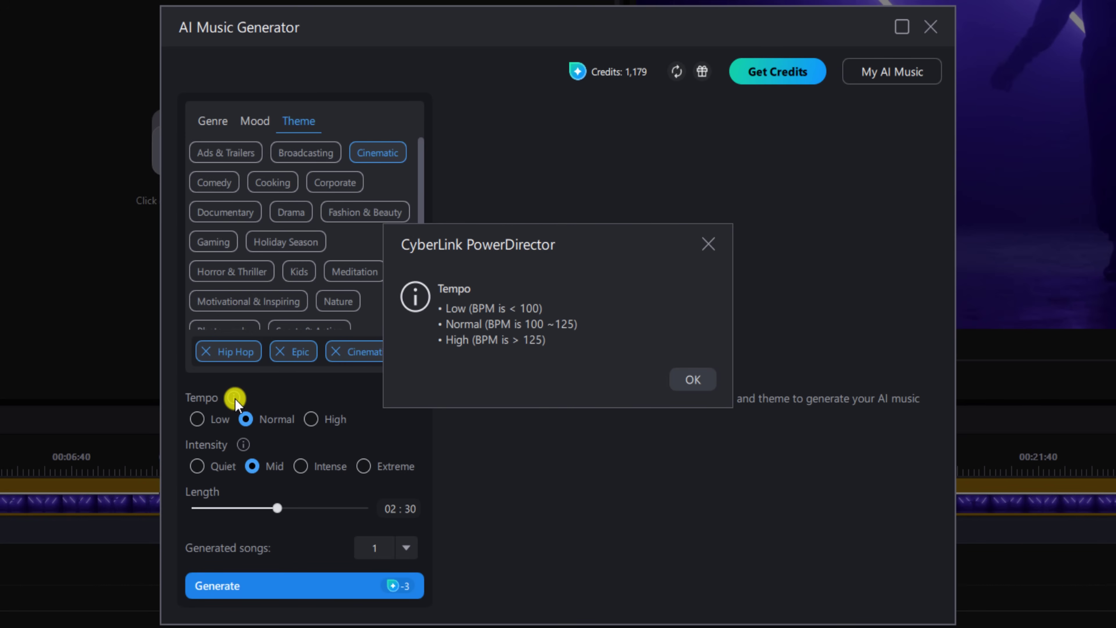
click(693, 379)
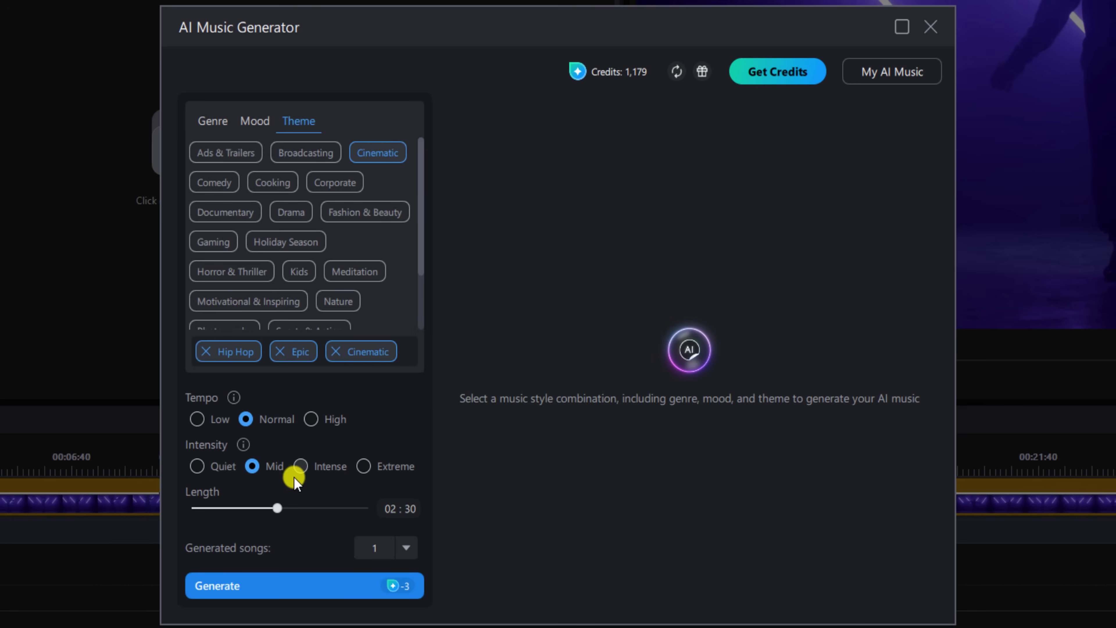
click(300, 466)
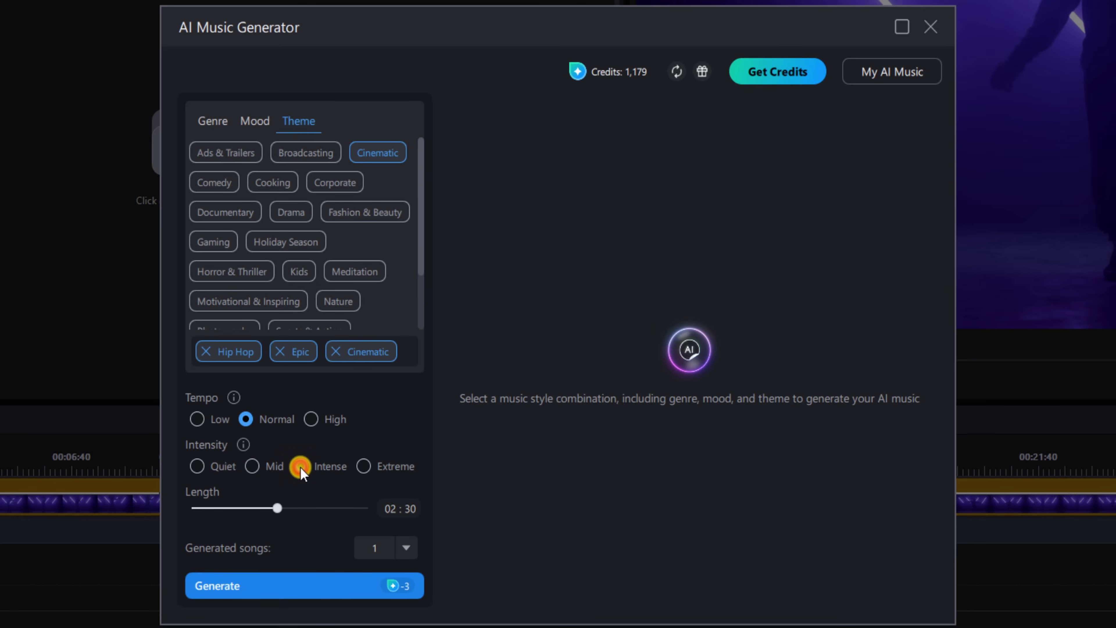
click(245, 445)
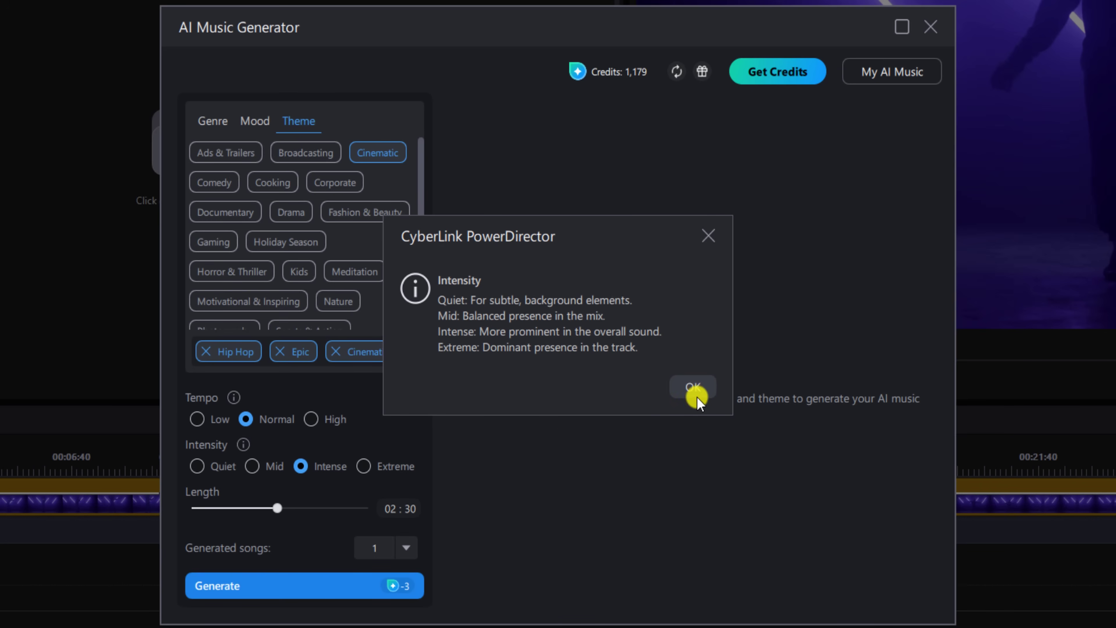
click(692, 388)
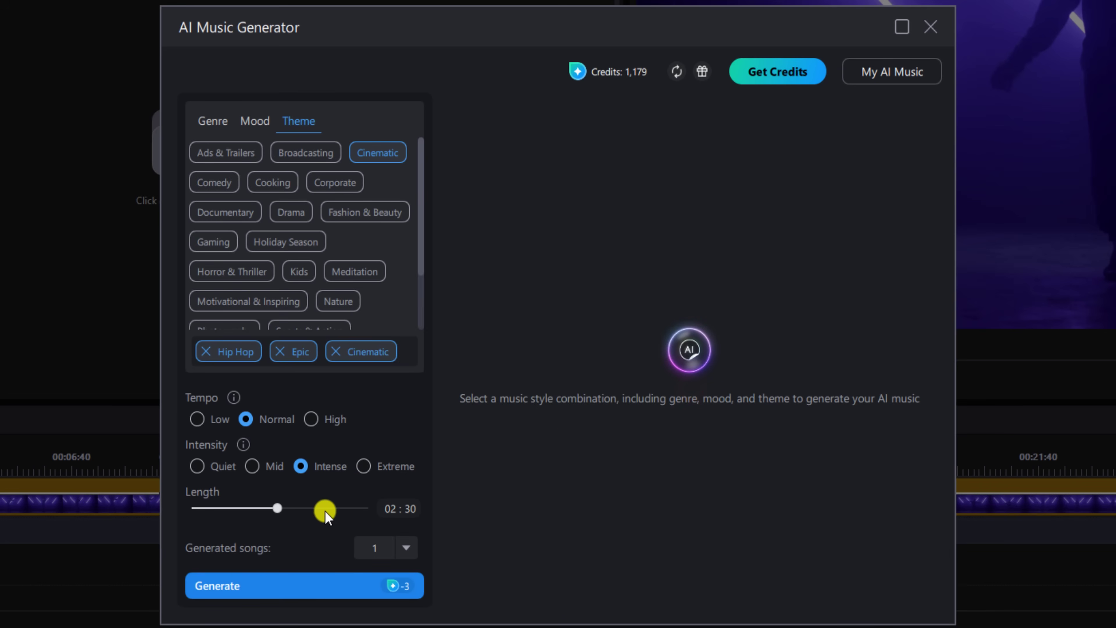
drag(277, 509, 206, 514)
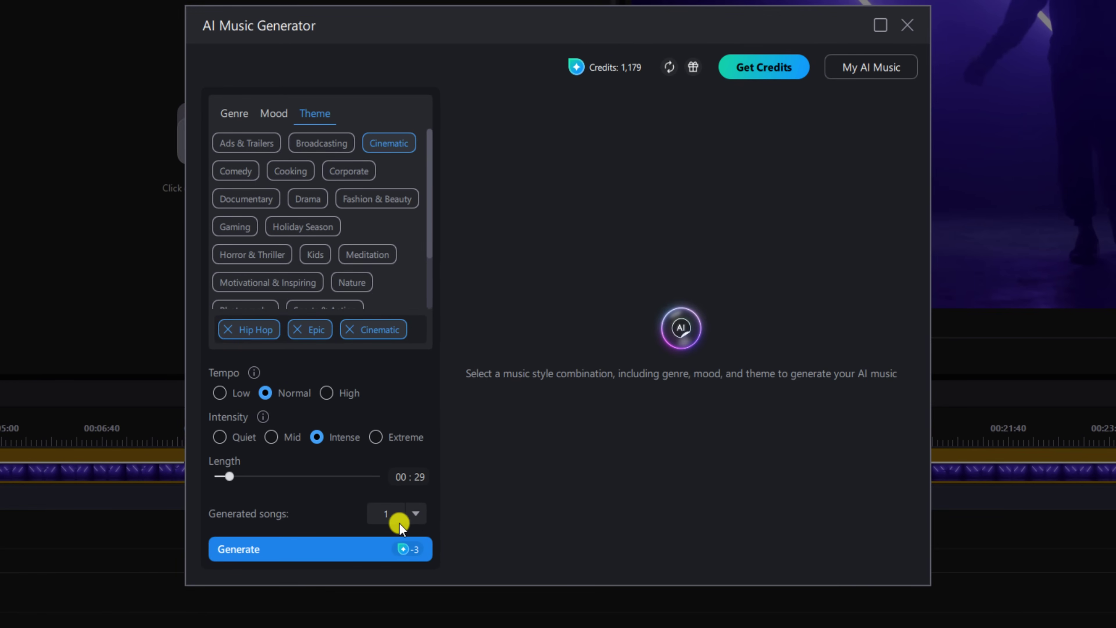
- Set Generated songs to 3 and start generating the music
click(419, 515)
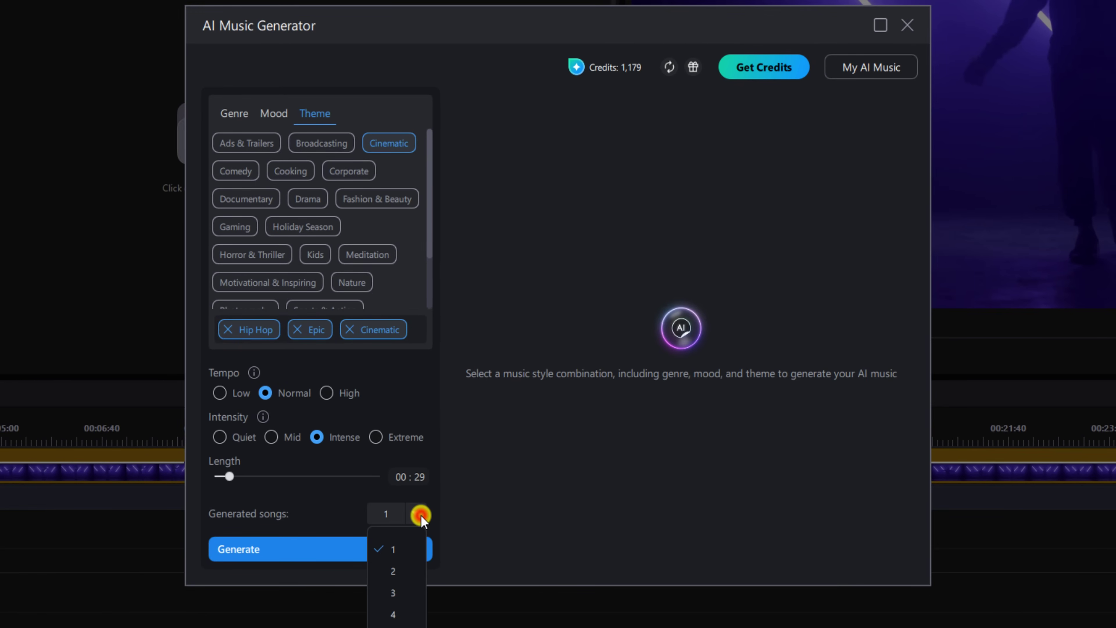
click(400, 591)
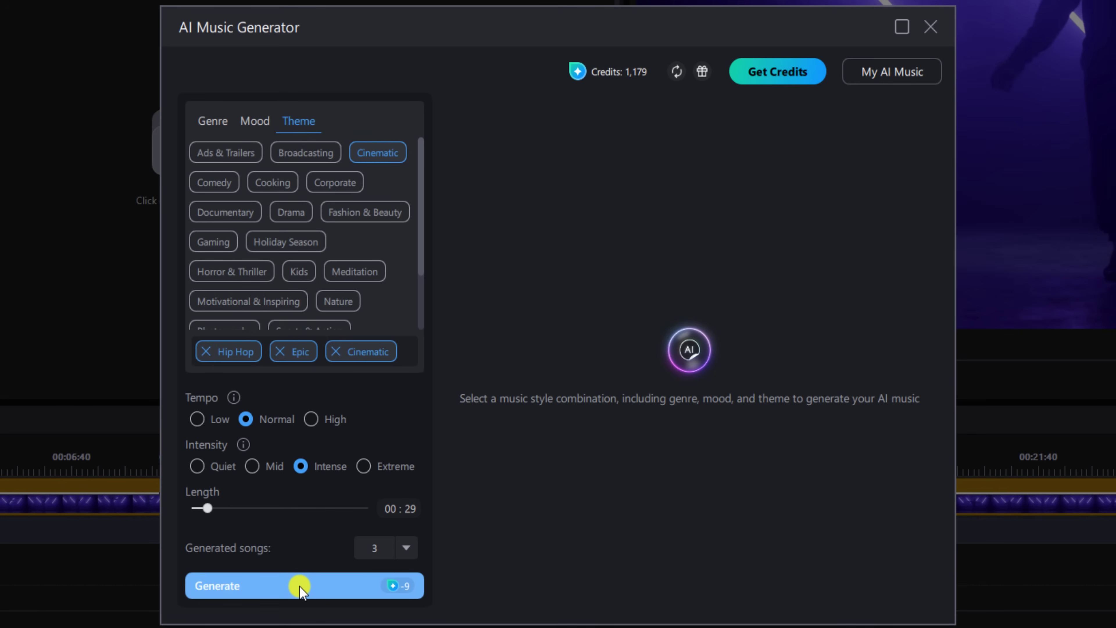
click(299, 586)
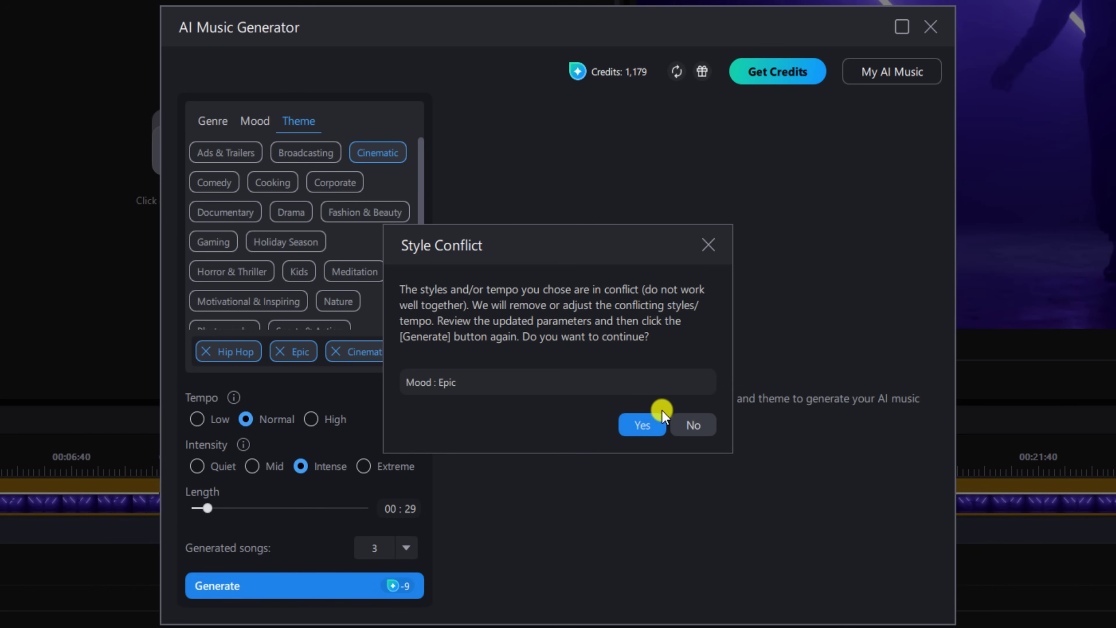
- Confirm the Style Conflict fix that removes the Epic mood
click(650, 423)
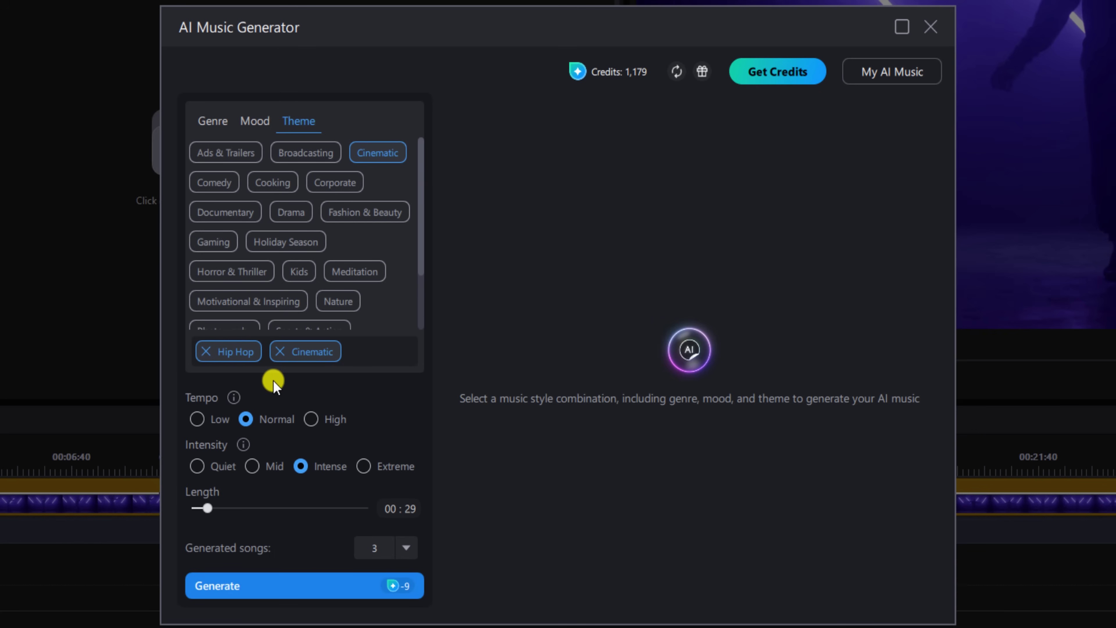
- Add Heavy & Ponderous as the mood and generate three tracks of 31–34 seconds
click(259, 121)
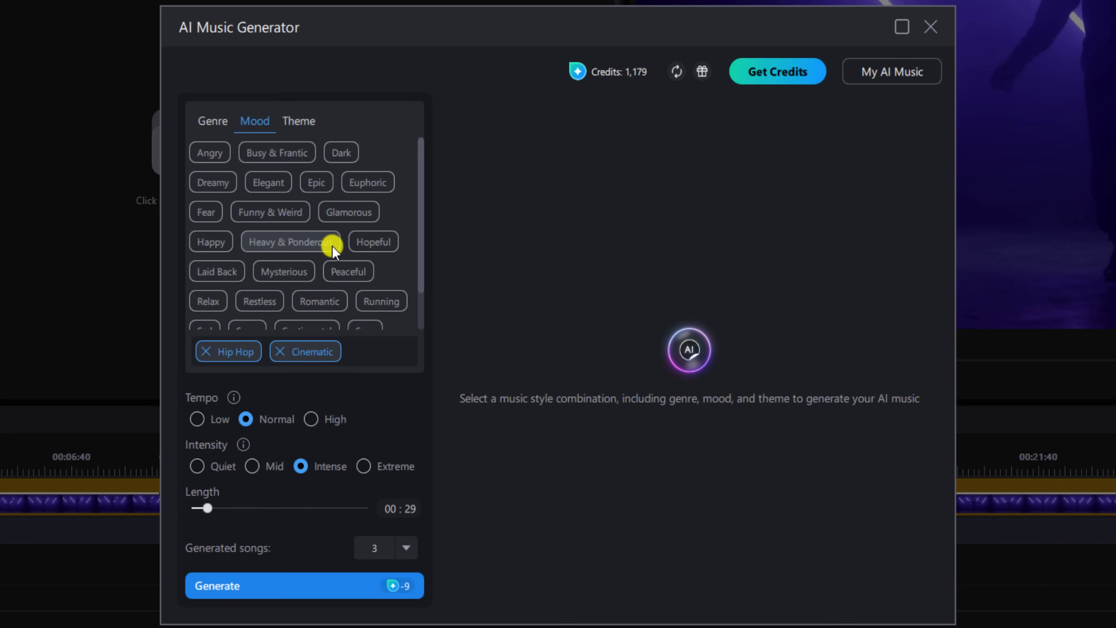
click(332, 246)
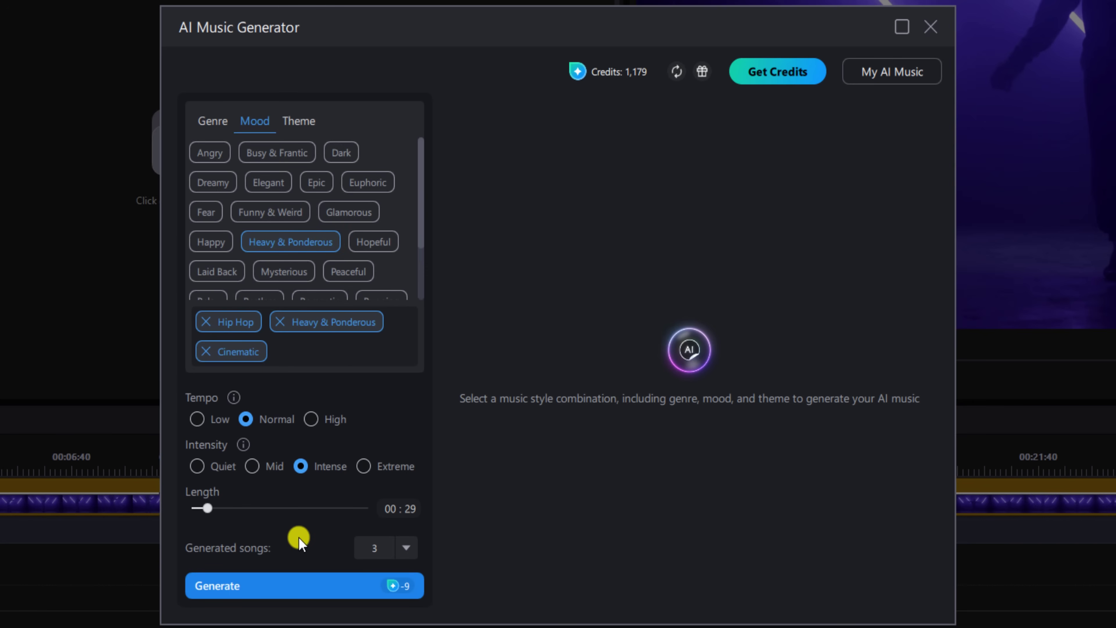
click(298, 590)
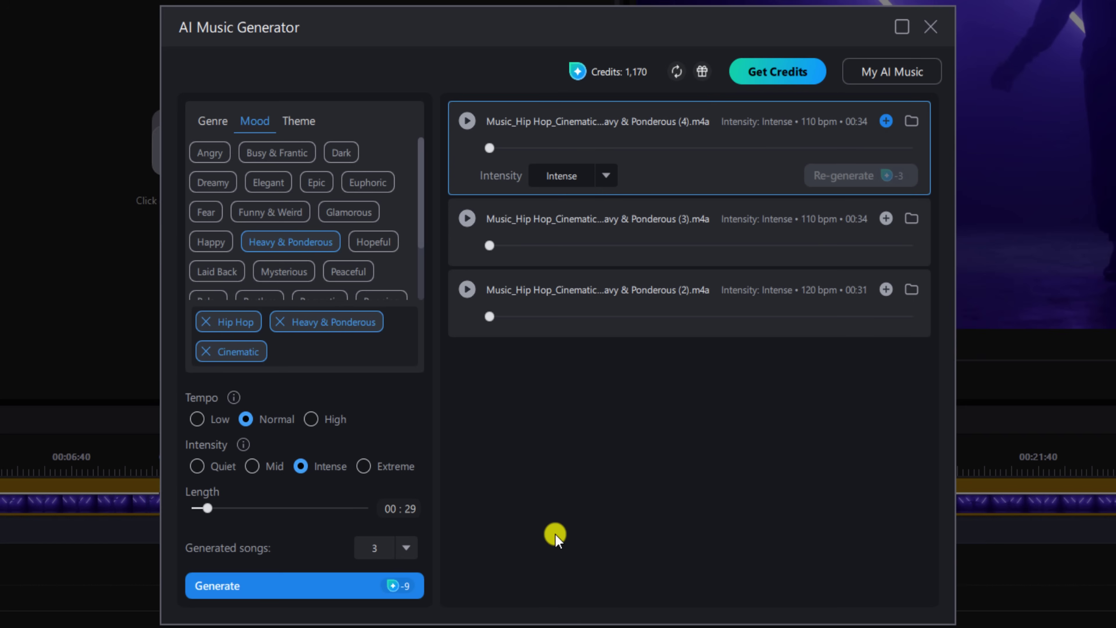
- Preview track (4), then switch its intensity to Extreme and back to Intense
click(470, 118)
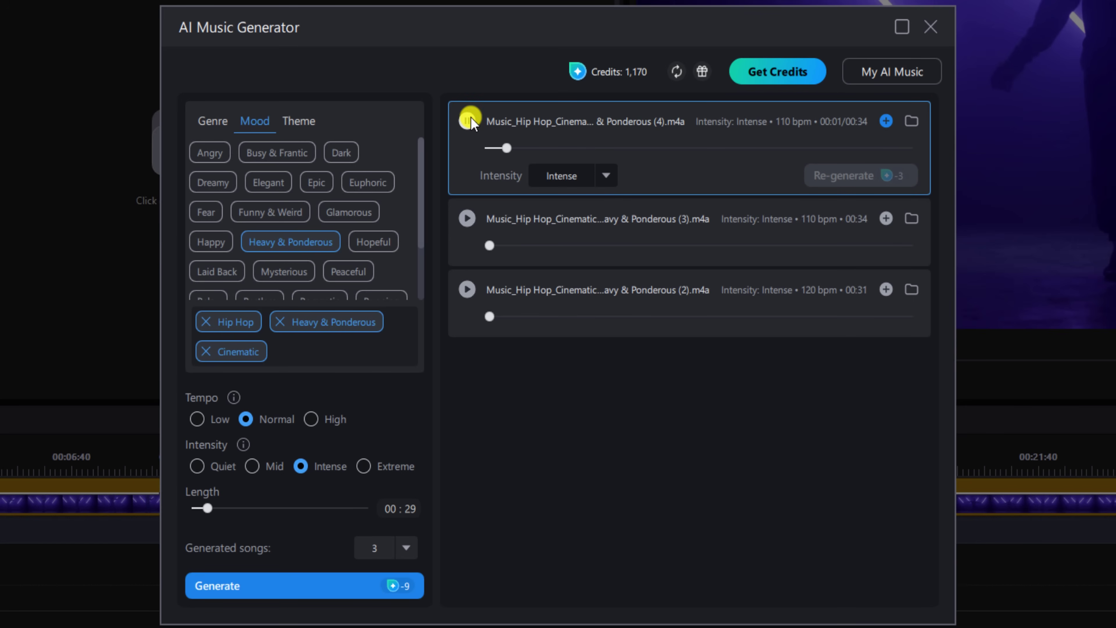
click(469, 119)
click(605, 176)
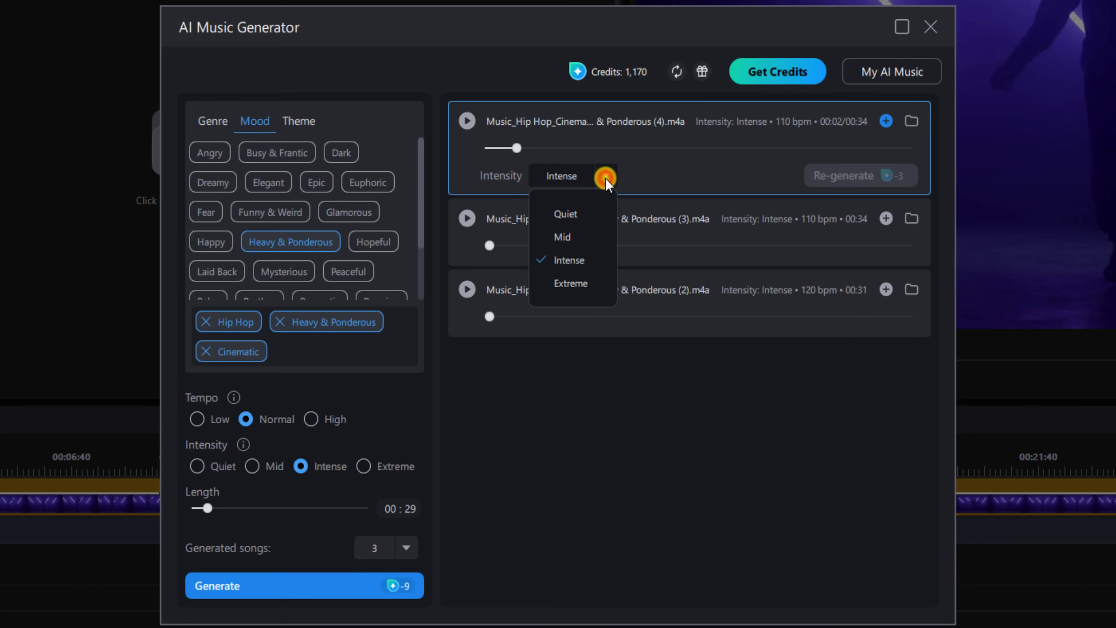
click(586, 289)
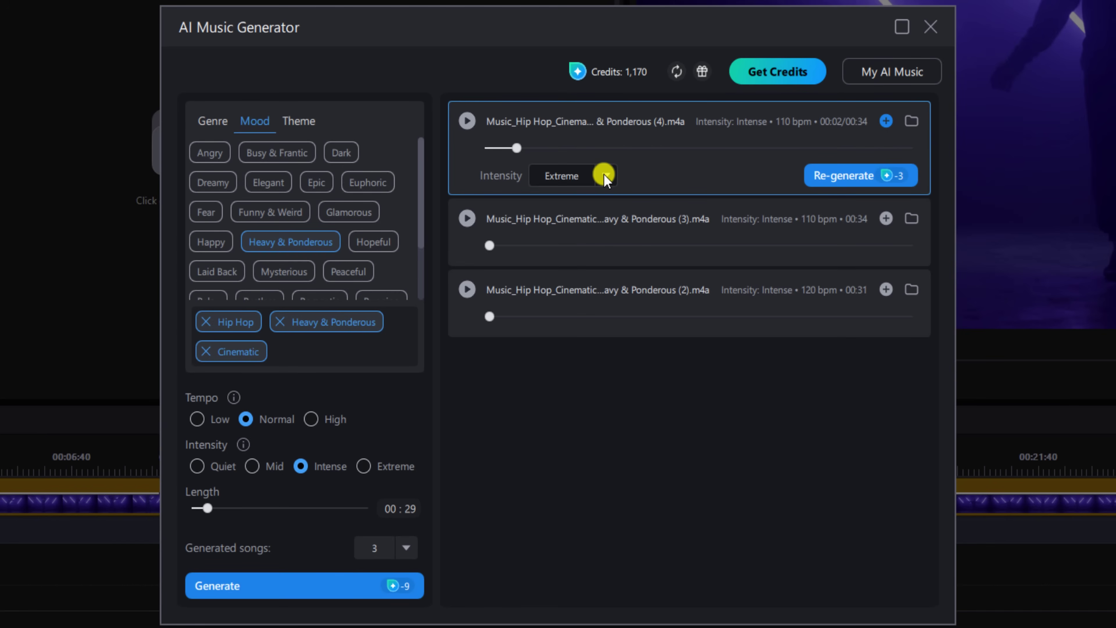
click(605, 175)
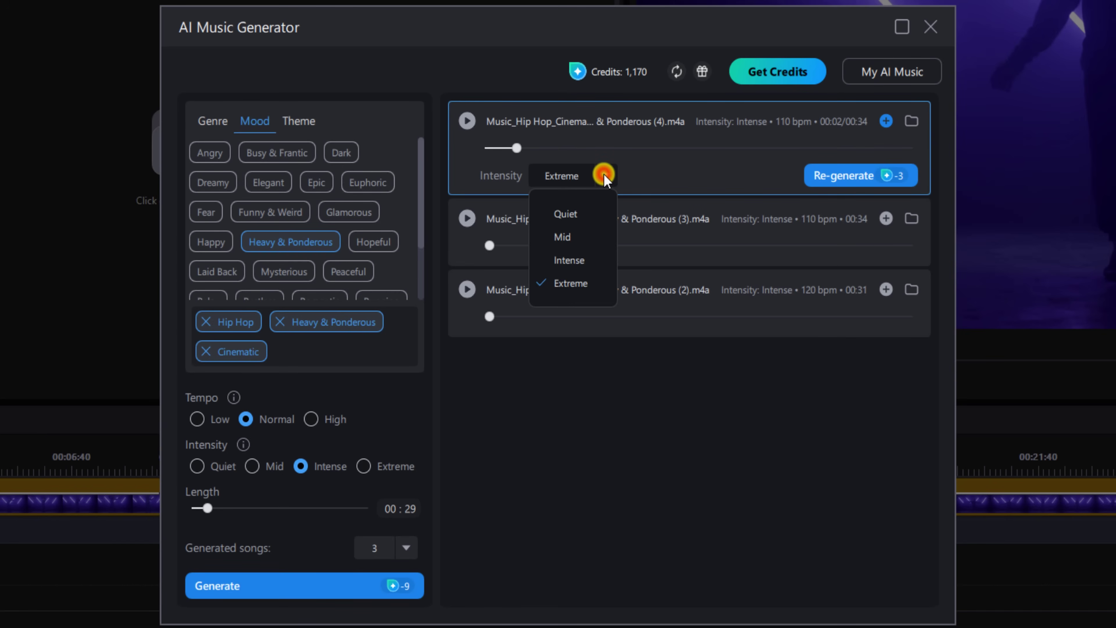
click(586, 262)
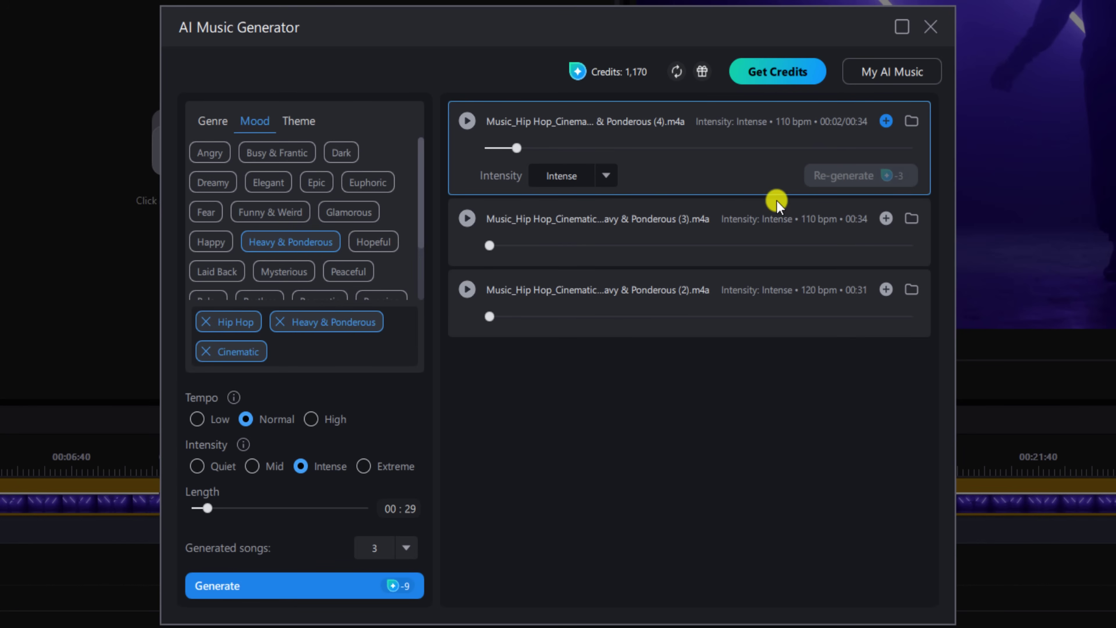
- Show the track's file in the Downloaded Music Generator Creation folder, then close that window
click(910, 122)
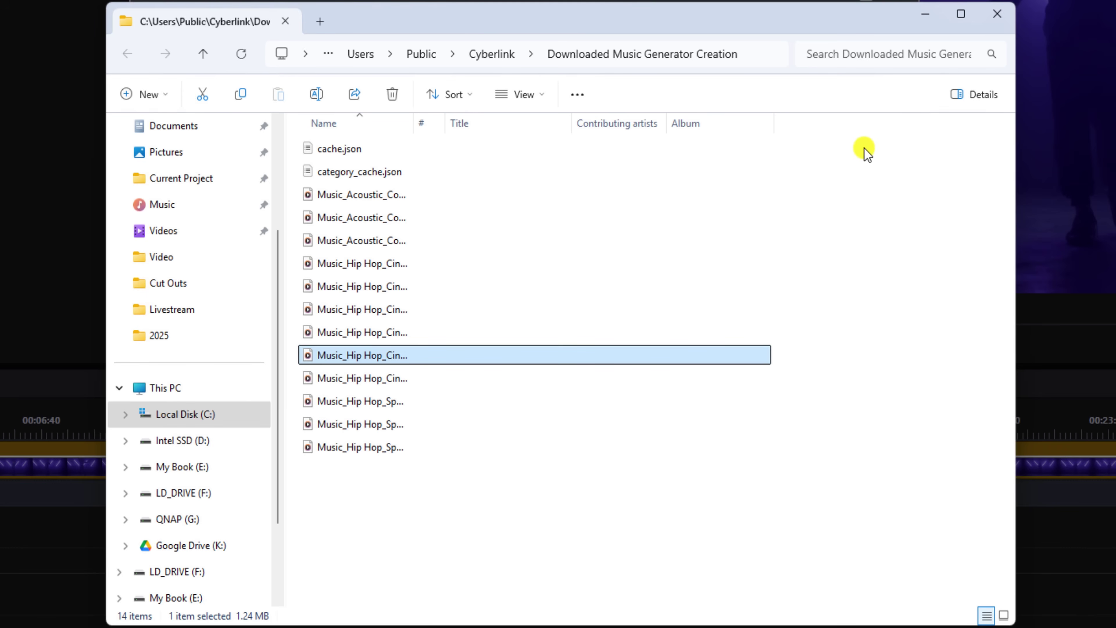
click(1004, 18)
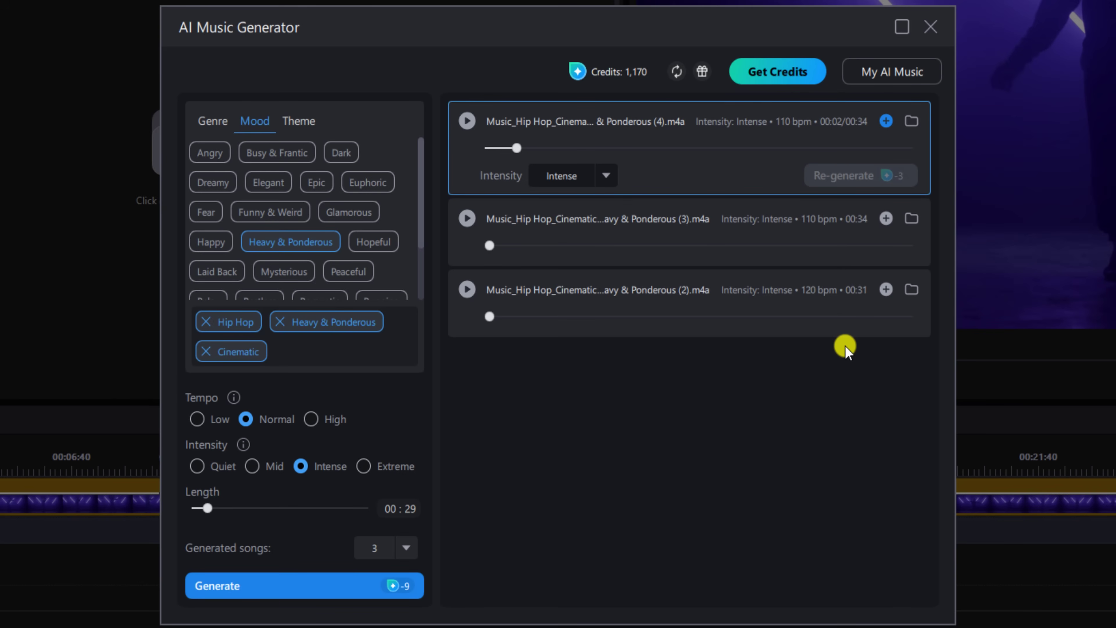
- Add track (4), the Hip Hop–Cinematic–Heavy & Ponderous song, to the library and acknowledge the notice
click(887, 124)
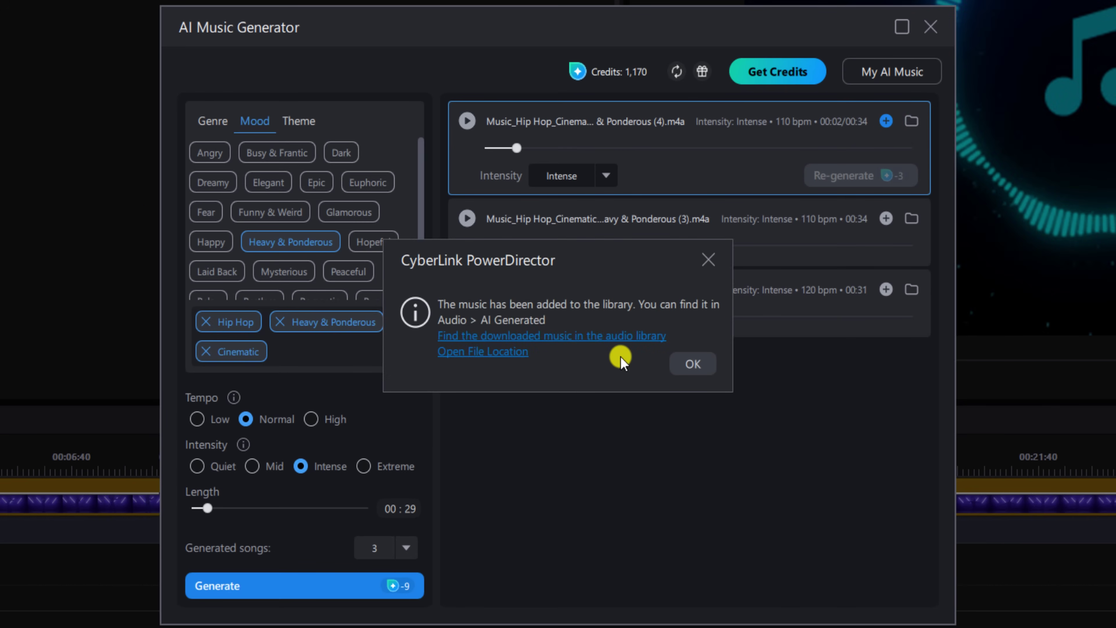
click(690, 361)
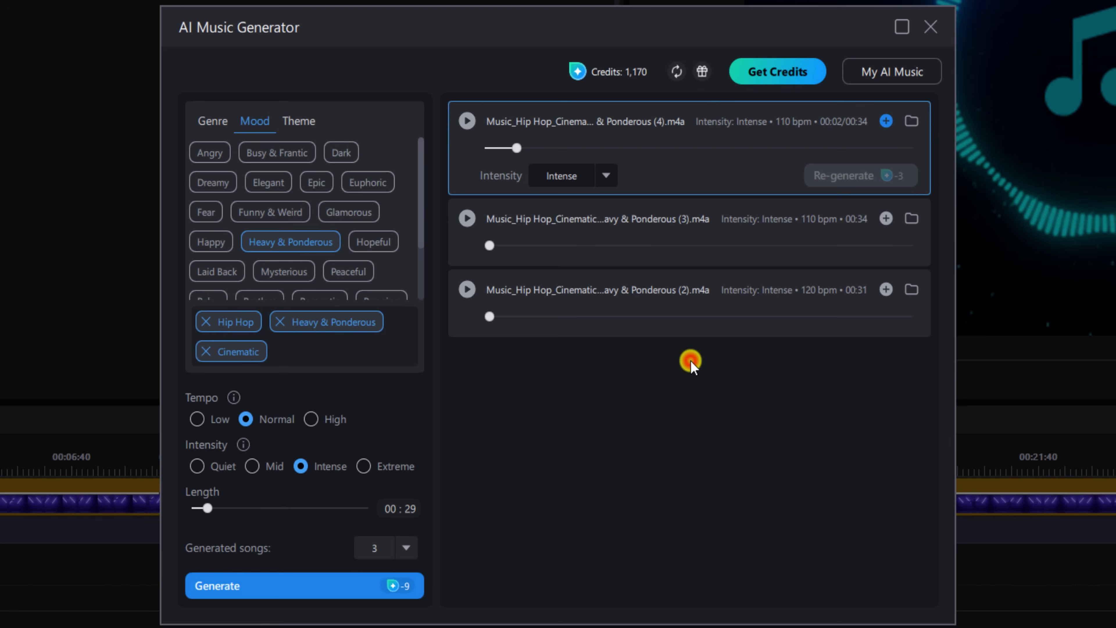
- Close the generator and select the 34-second Hip Hop track under Audio > AI Generated > AI Generated Music
click(932, 25)
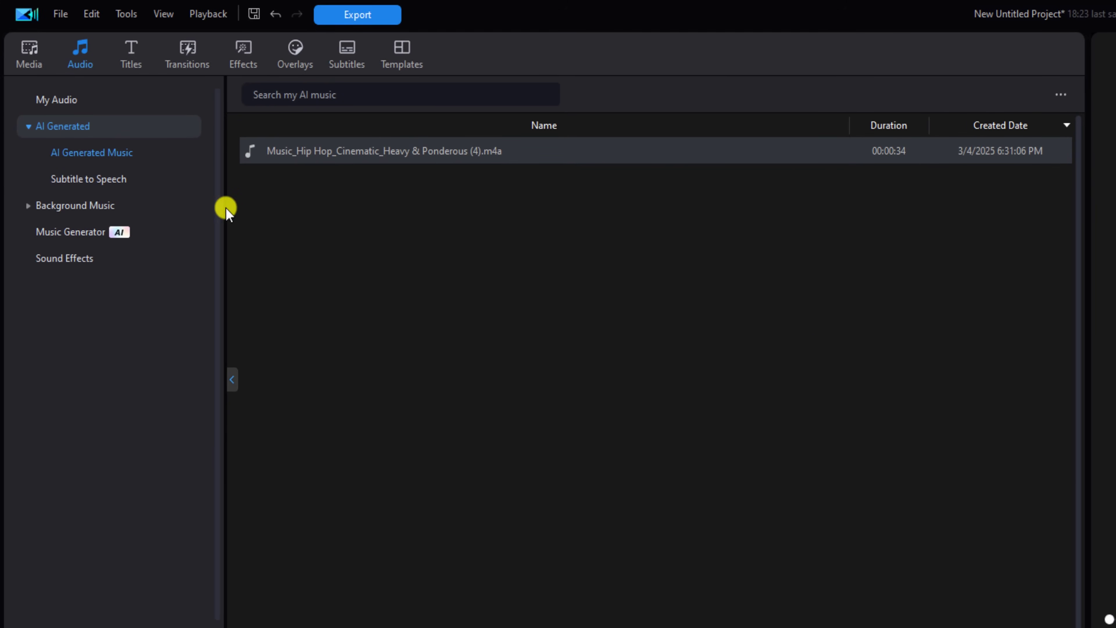
click(86, 51)
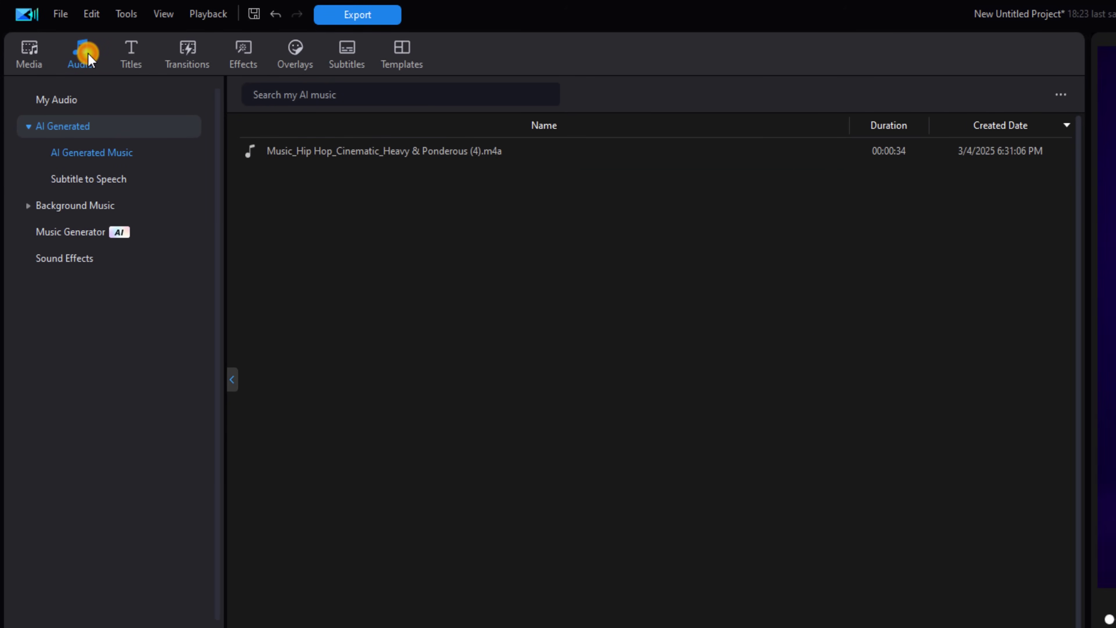
click(94, 127)
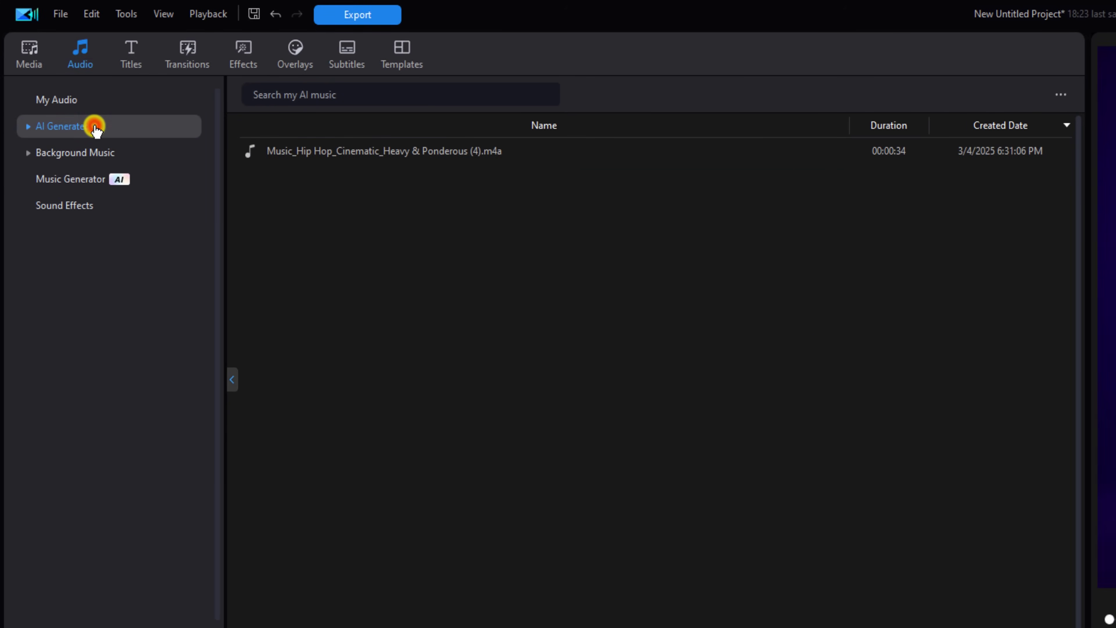
click(94, 127)
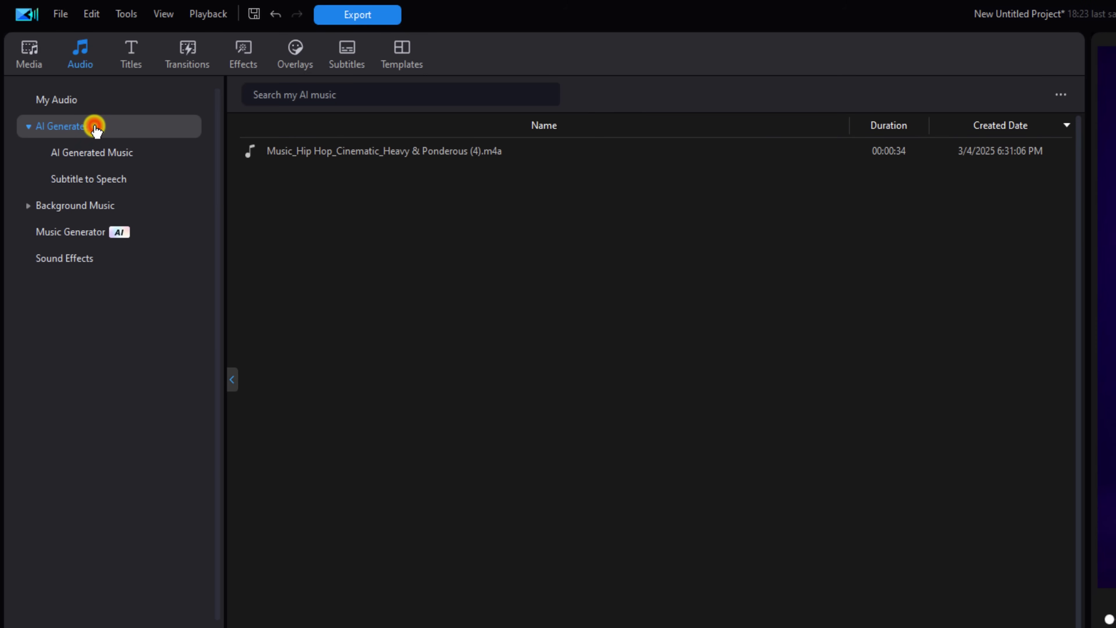
click(101, 157)
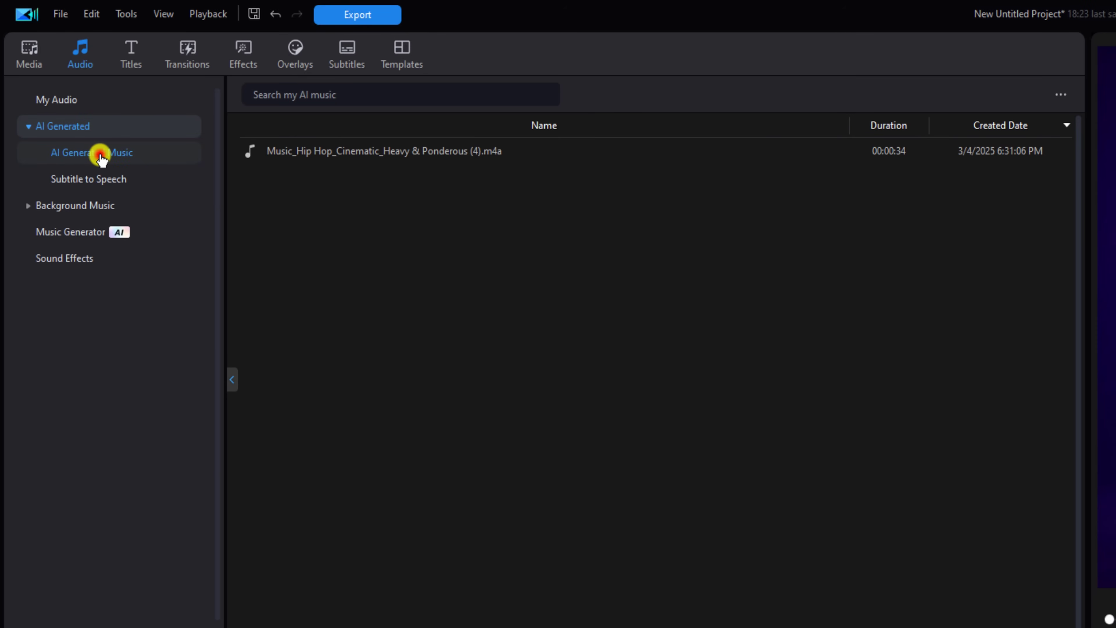
click(454, 158)
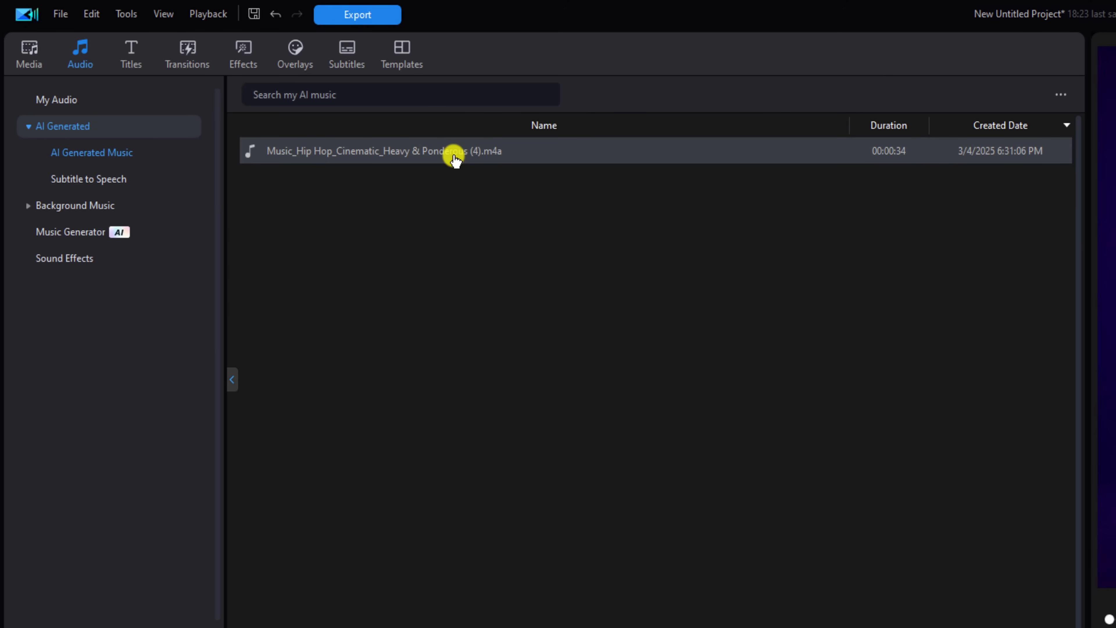
- Place the Hip Hop Cinematic Heavy & Ponderous track on an audio track beneath the dance clips, then play and pause the preview
drag(454, 158, 58, 451)
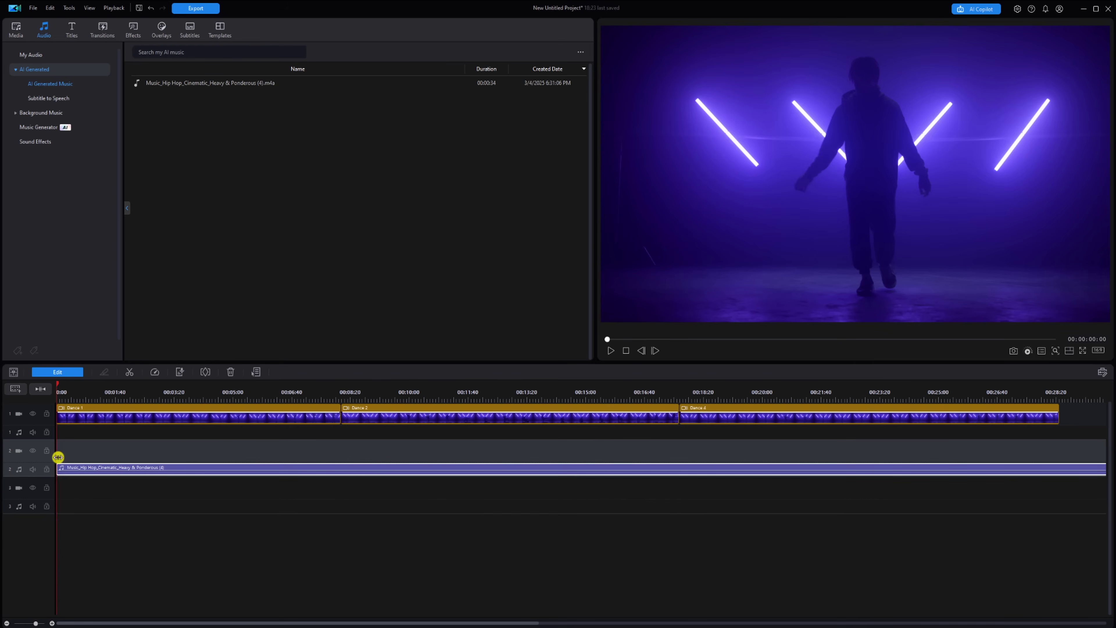
click(609, 352)
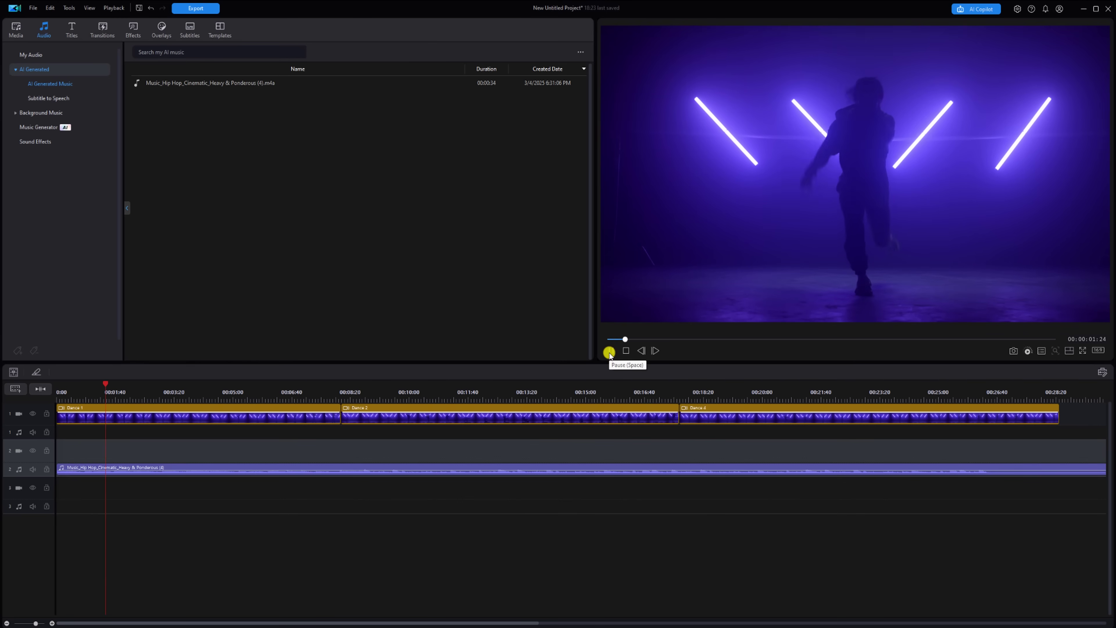
click(609, 352)
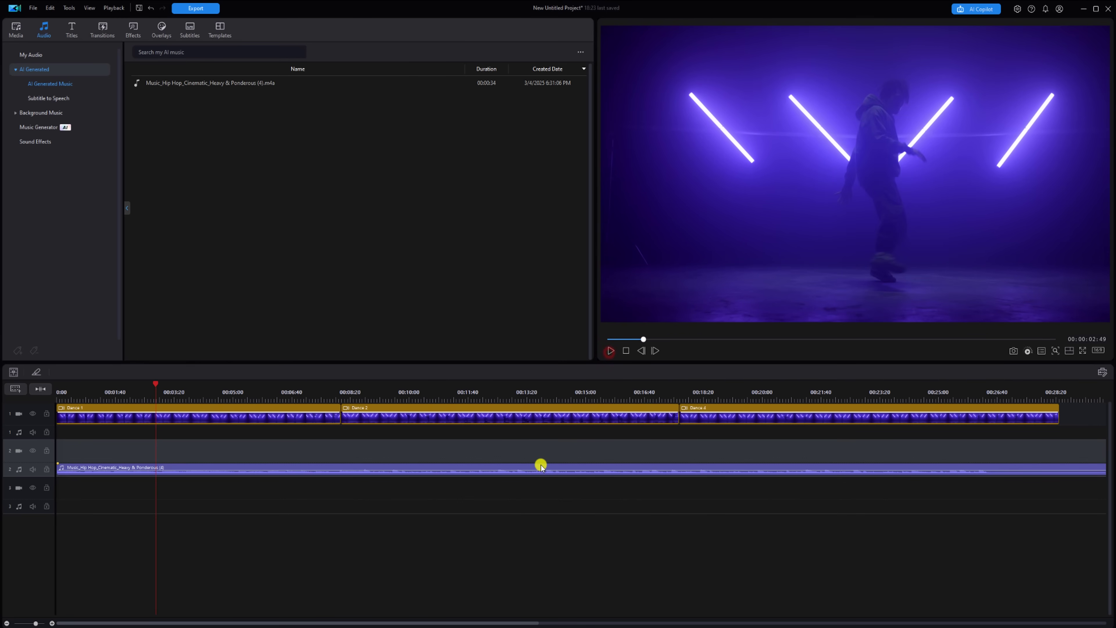